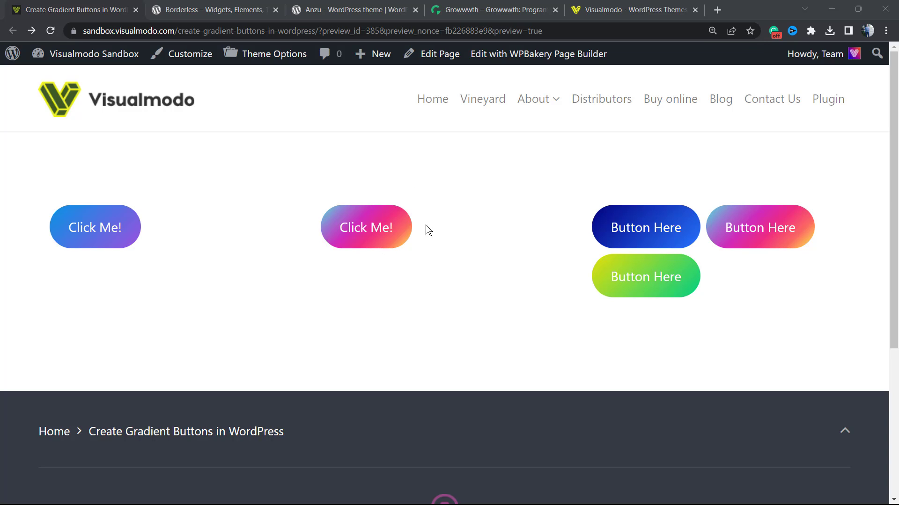
From the WordPress Dashboard in a new tab, start a new page via Pages > Add New
{"action": "left_click", "coordinate": [600, 253]}
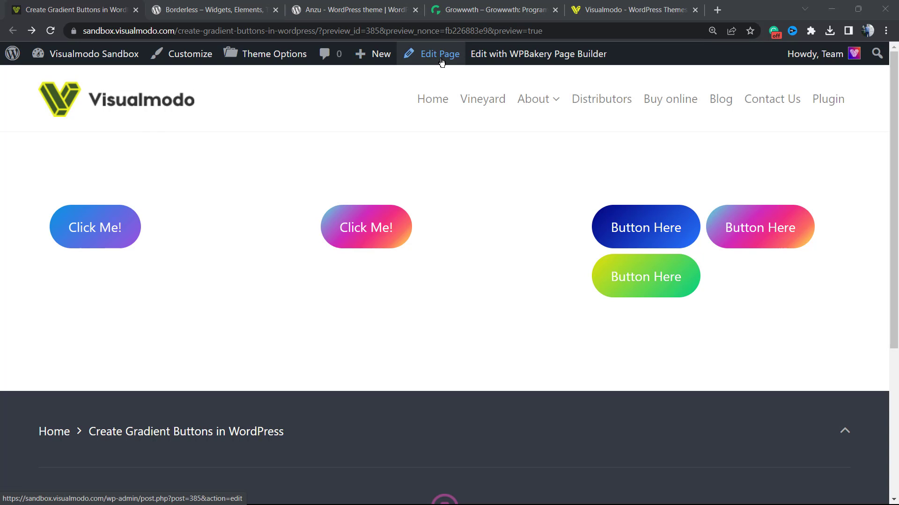
{"action": "left_click", "coordinate": [442, 63]}
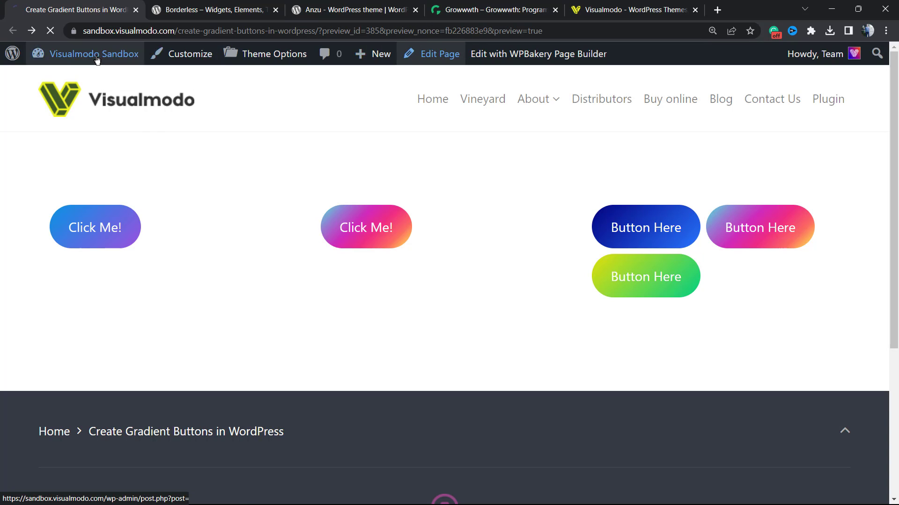
{"action": "mouse_move", "coordinate": [94, 58]}
{"action": "right_click", "coordinate": [63, 80]}
{"action": "right_click", "coordinate": [61, 80]}
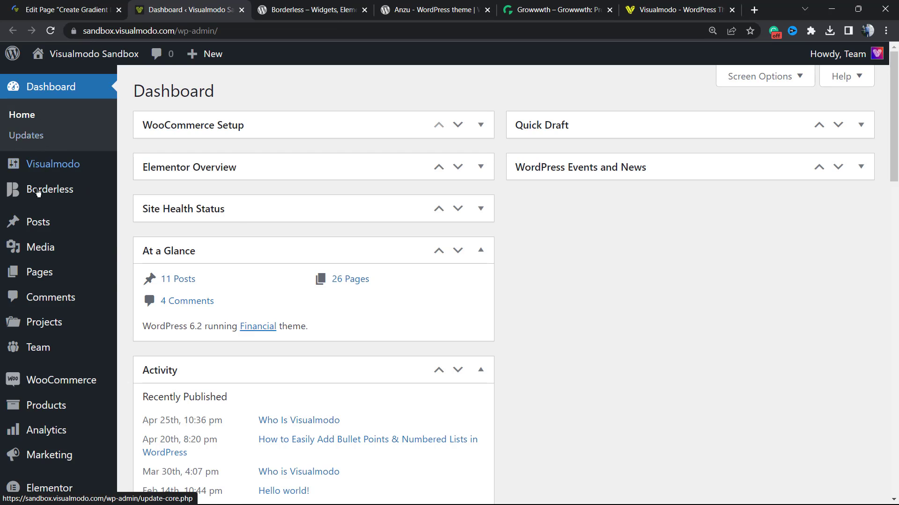
{"action": "mouse_move", "coordinate": [44, 274]}
{"action": "left_click", "coordinate": [166, 298]}
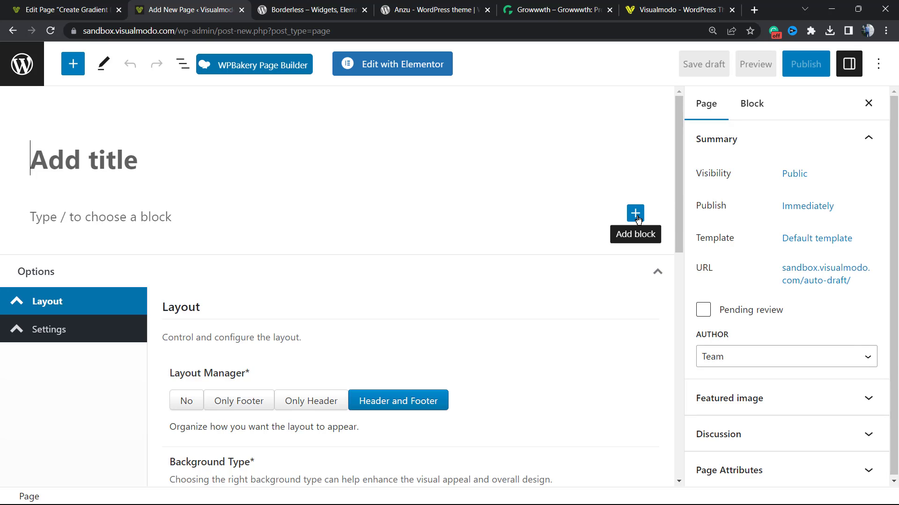
Insert a Buttons block and label the button 'Click Me!'
{"action": "left_click", "coordinate": [637, 220]}
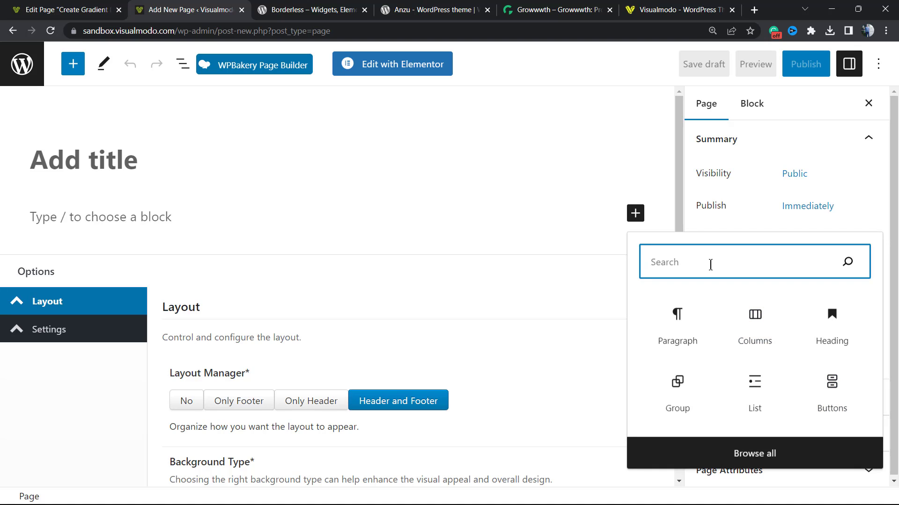
{"action": "type", "text": "bu"}
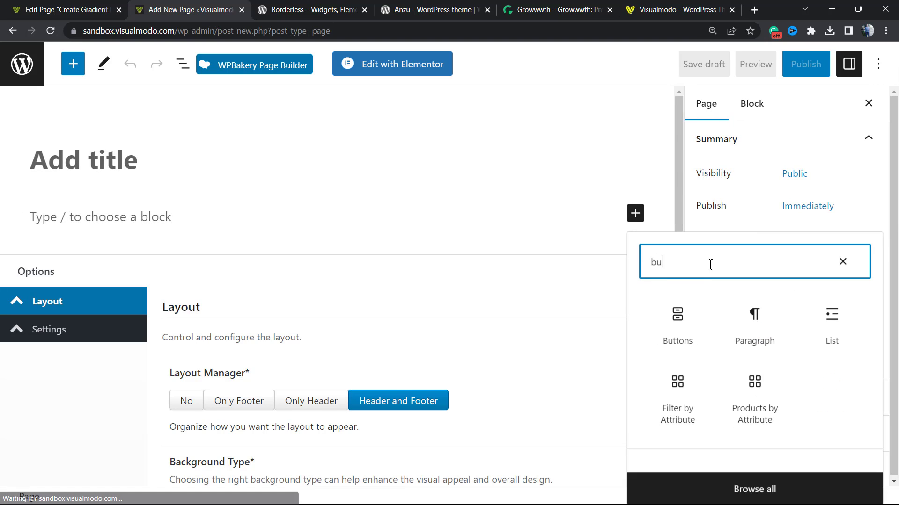
{"action": "left_click", "coordinate": [676, 319]}
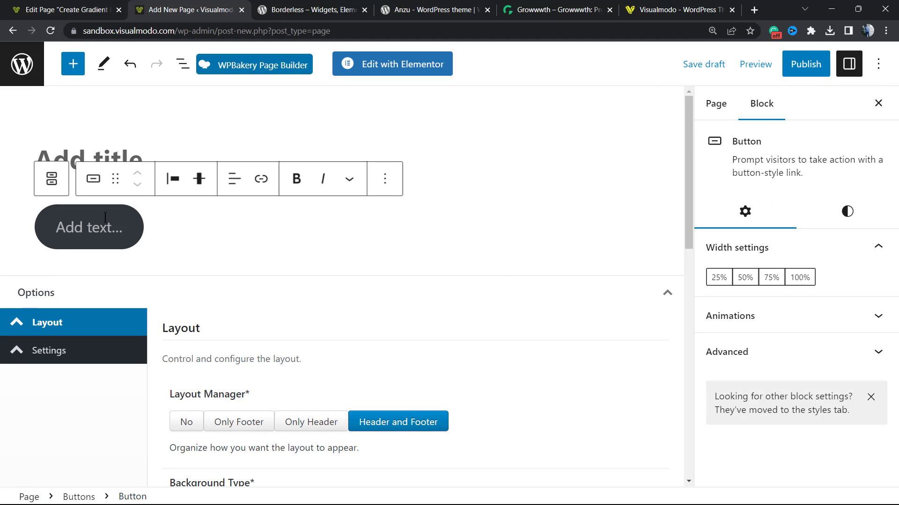
{"action": "type", "text": "Click Me!"}
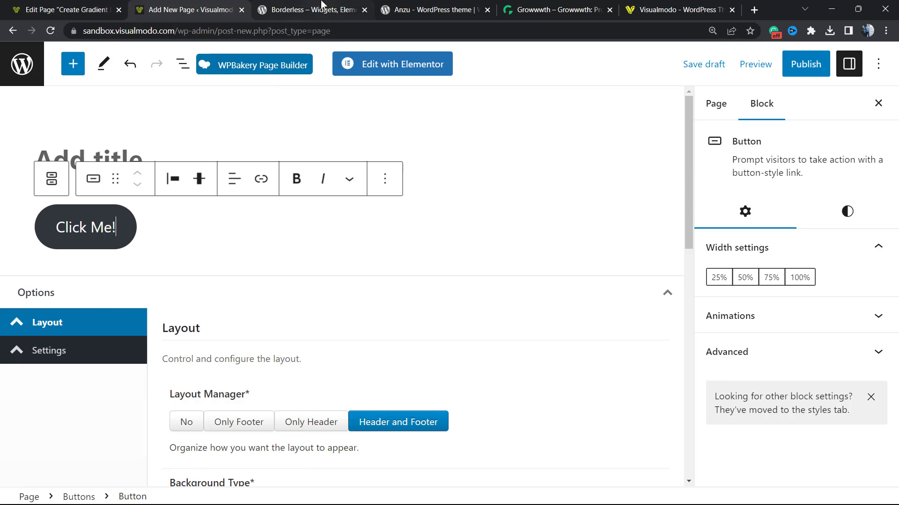
Link the button to the copied wordpress.org/plugins/borderless/ address
{"action": "left_click", "coordinate": [320, 9]}
{"action": "left_click", "coordinate": [268, 31]}
{"action": "key", "text": "ctrl+c"}
{"action": "left_click", "coordinate": [192, 9]}
{"action": "left_click", "coordinate": [268, 179]}
{"action": "key", "text": "ctrl+v"}
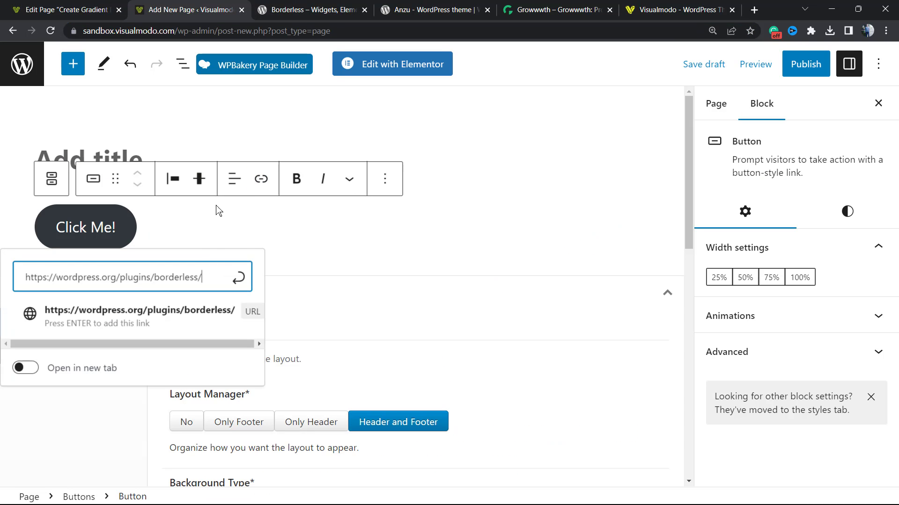
{"action": "left_click", "coordinate": [239, 277]}
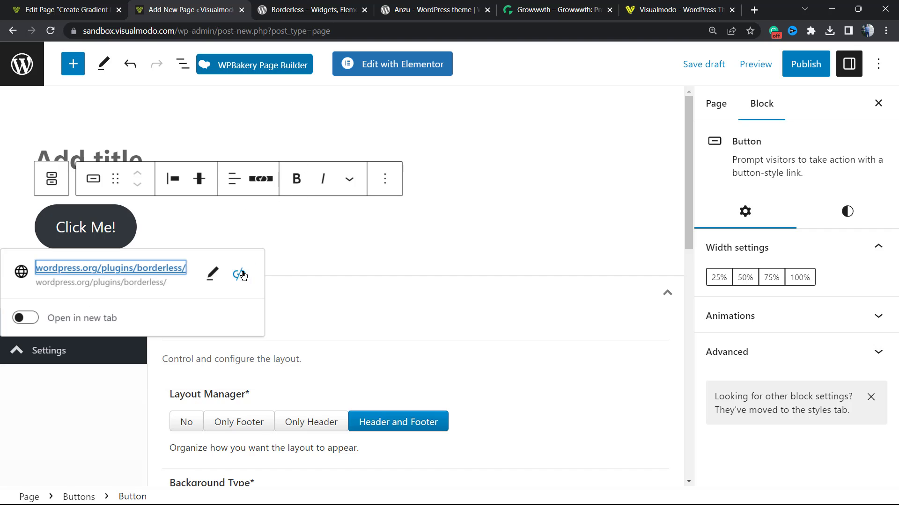
Try the button's text alignments, then center the Buttons block on the page
{"action": "left_click", "coordinate": [229, 183]}
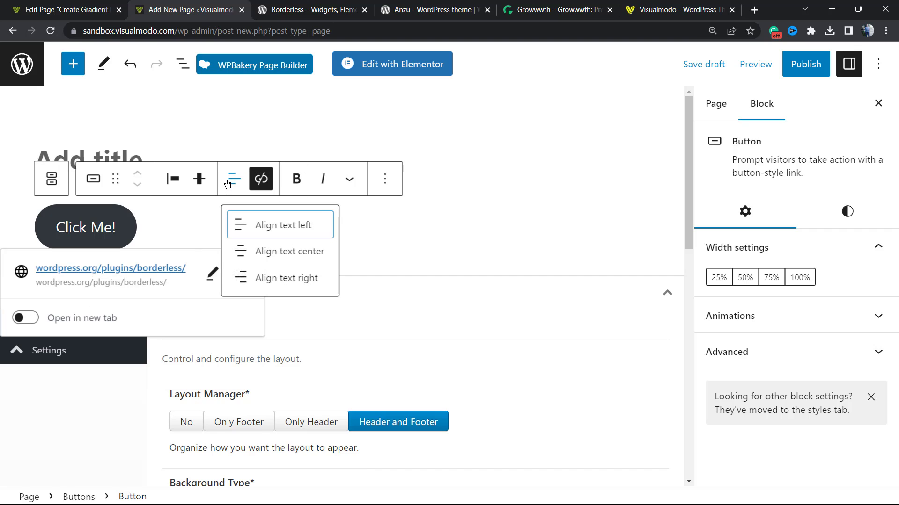
{"action": "left_click", "coordinate": [286, 255]}
{"action": "left_click", "coordinate": [233, 182]}
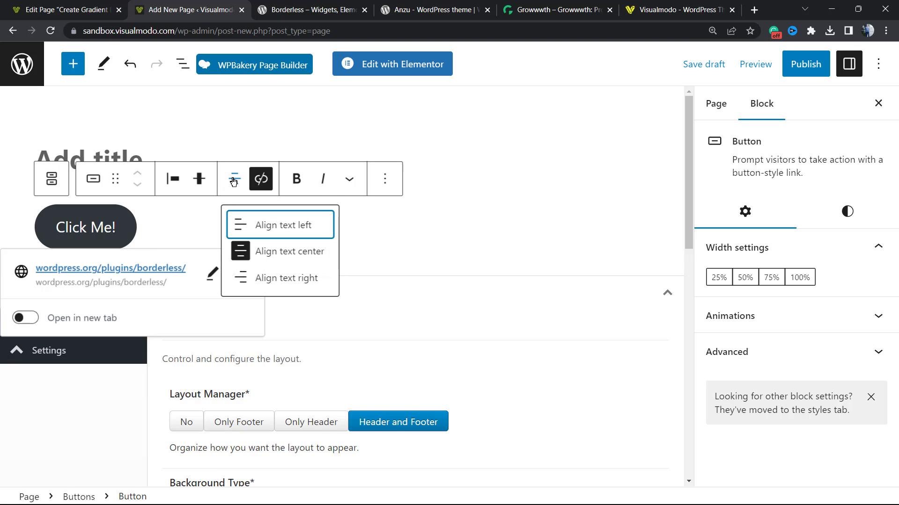
{"action": "left_click", "coordinate": [286, 280]}
{"action": "left_click", "coordinate": [541, 166]}
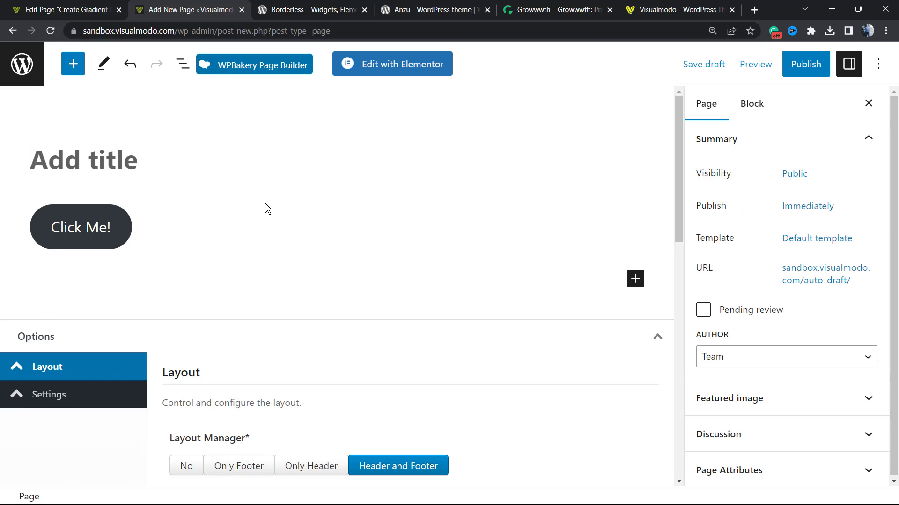
{"action": "left_click", "coordinate": [171, 226]}
{"action": "left_click", "coordinate": [234, 181]}
{"action": "left_click", "coordinate": [246, 252]}
{"action": "left_click", "coordinate": [238, 183]}
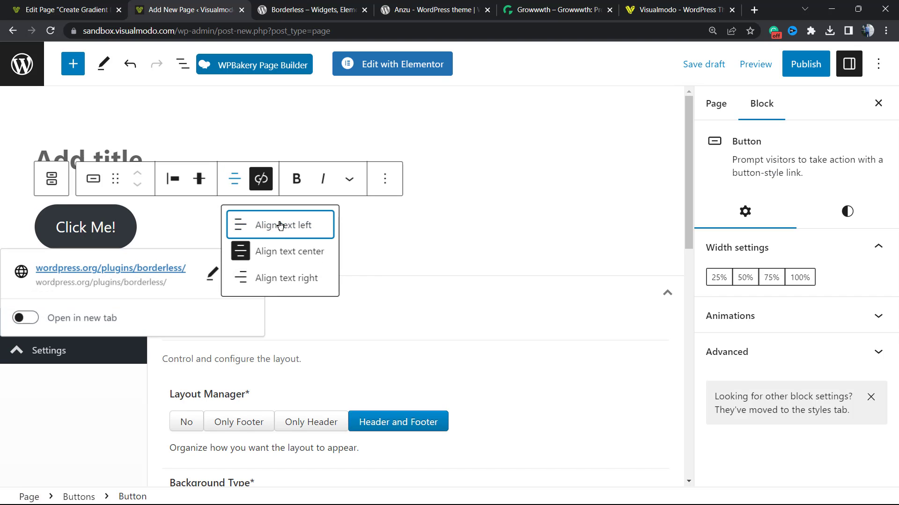
{"action": "left_click", "coordinate": [281, 227]}
{"action": "left_click", "coordinate": [556, 234]}
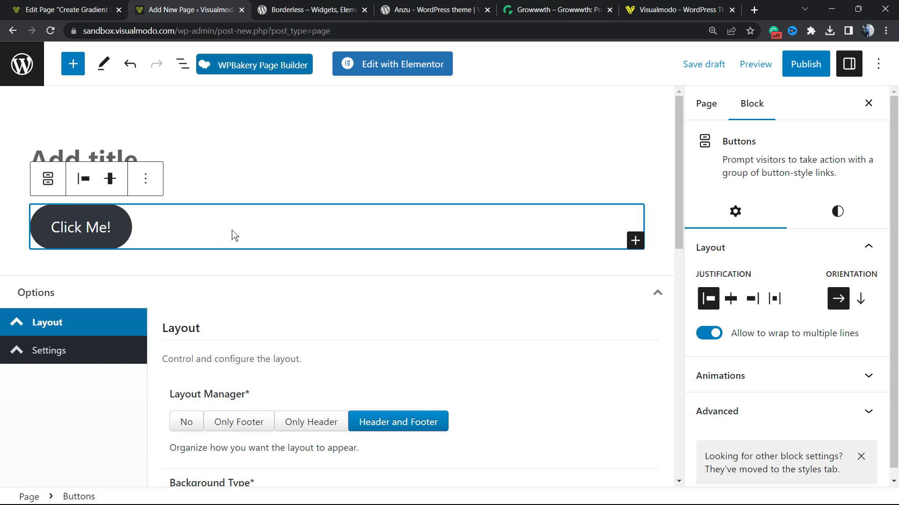
{"action": "left_click", "coordinate": [730, 299]}
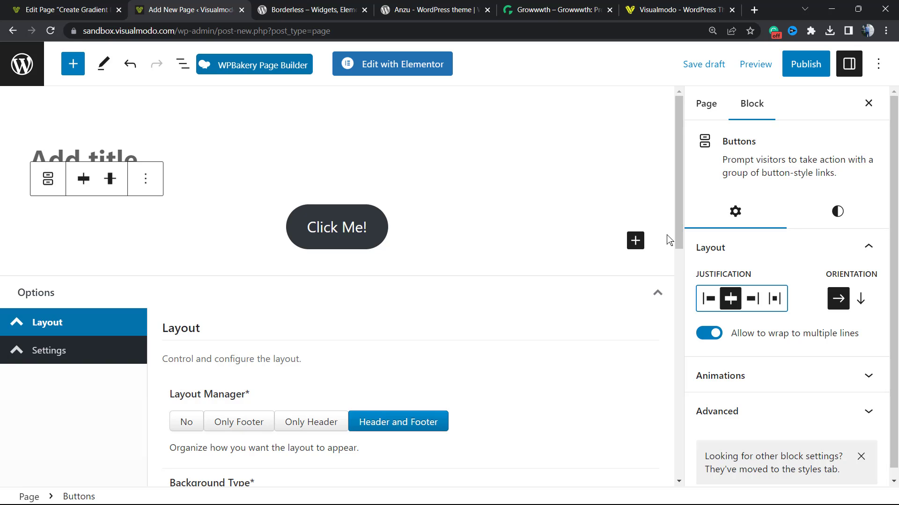
Give the Click Me! button the orange gradient background and change its angle
{"action": "left_click", "coordinate": [826, 219]}
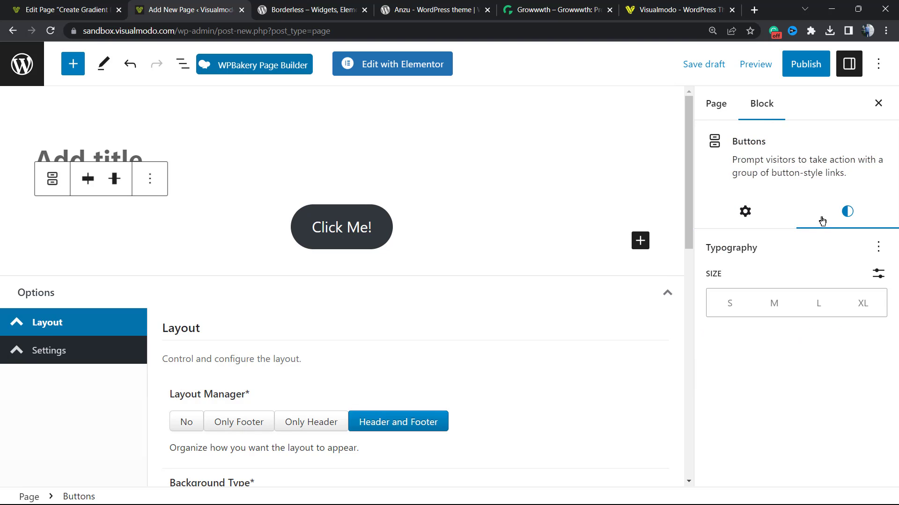
{"action": "left_click", "coordinate": [328, 230]}
{"action": "left_click", "coordinate": [848, 217]}
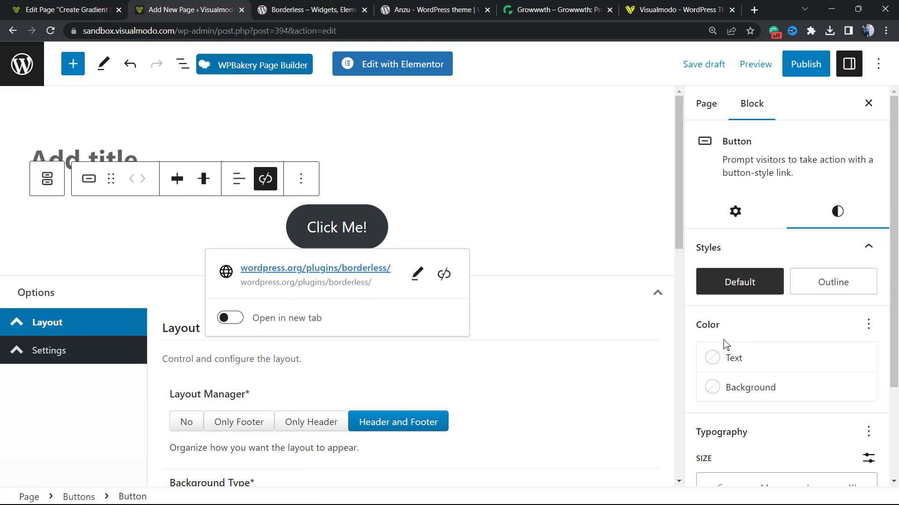
{"action": "scroll", "coordinate": [737, 334], "scroll_direction": "down", "scroll_amount": 2}
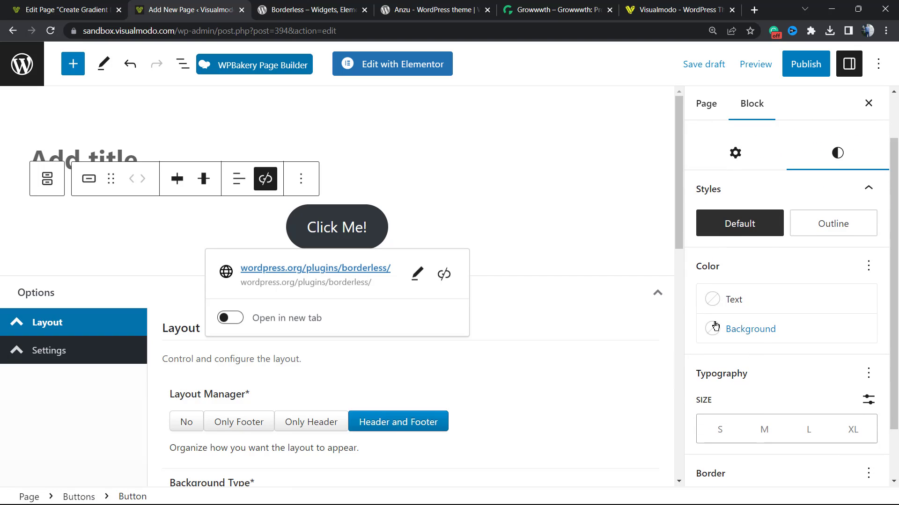
{"action": "left_click", "coordinate": [763, 335]}
{"action": "left_click", "coordinate": [560, 449]}
{"action": "left_click", "coordinate": [527, 449]}
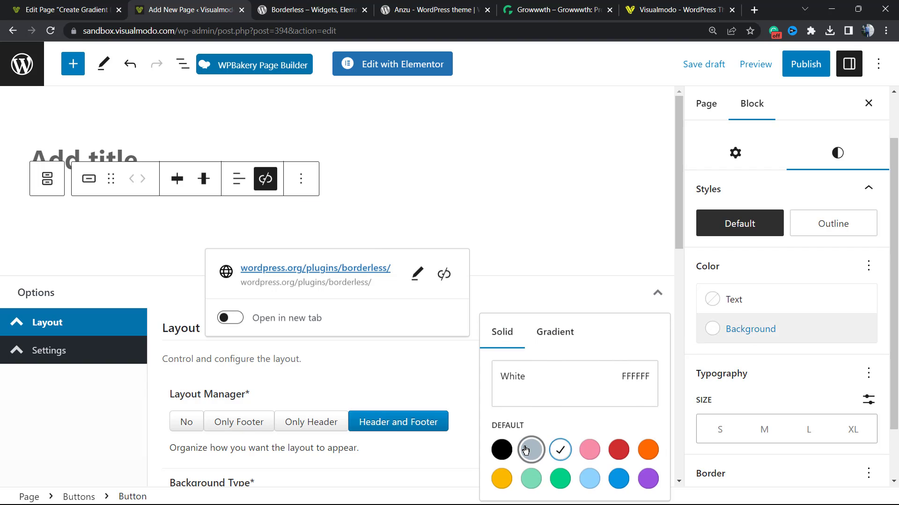
{"action": "left_click", "coordinate": [556, 333]}
{"action": "scroll", "coordinate": [536, 361], "scroll_direction": "down", "scroll_amount": 1}
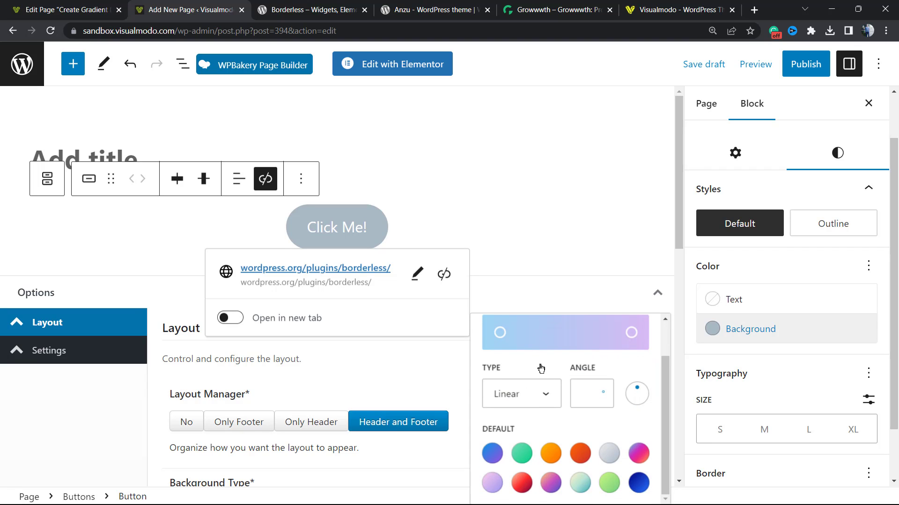
{"action": "left_click", "coordinate": [551, 453]}
{"action": "left_click_drag", "start_coordinate": [641, 400], "coordinate": [607, 384]}
Set the left gradient stop to opaque bright yellow and the right stop to red (FF0000)
{"action": "left_click", "coordinate": [500, 334]}
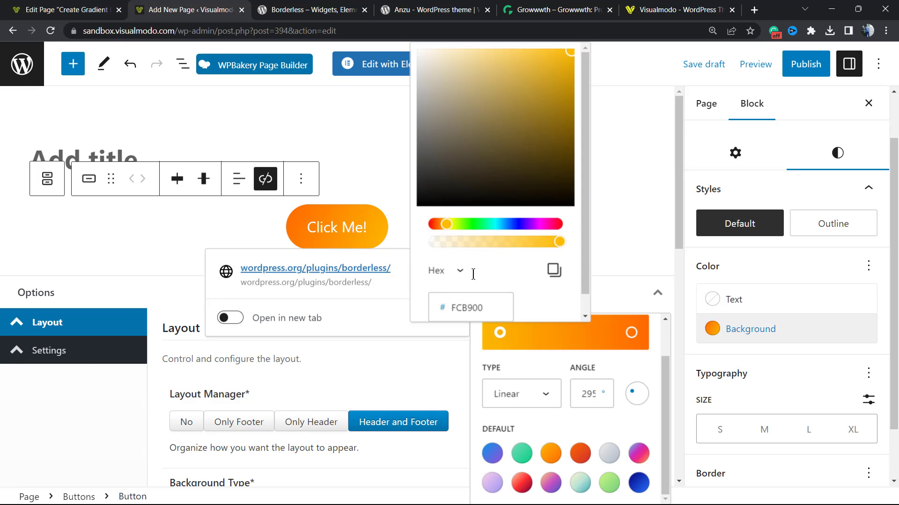
{"action": "left_click_drag", "start_coordinate": [481, 243], "coordinate": [462, 244]}
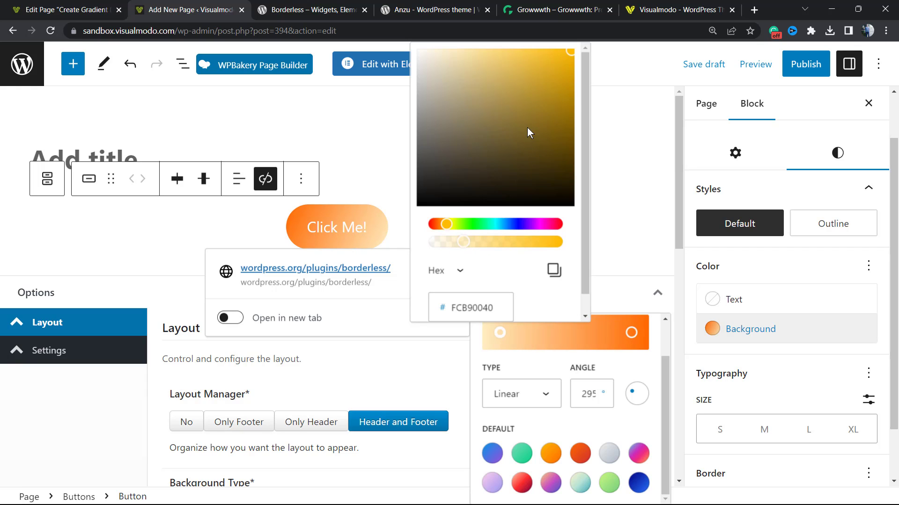
{"action": "left_click_drag", "start_coordinate": [527, 128], "coordinate": [554, 46]}
{"action": "left_click_drag", "start_coordinate": [501, 242], "coordinate": [575, 241]}
{"action": "left_click", "coordinate": [504, 331]}
{"action": "left_click", "coordinate": [504, 330]}
{"action": "left_click", "coordinate": [593, 330]}
{"action": "left_click", "coordinate": [630, 334]}
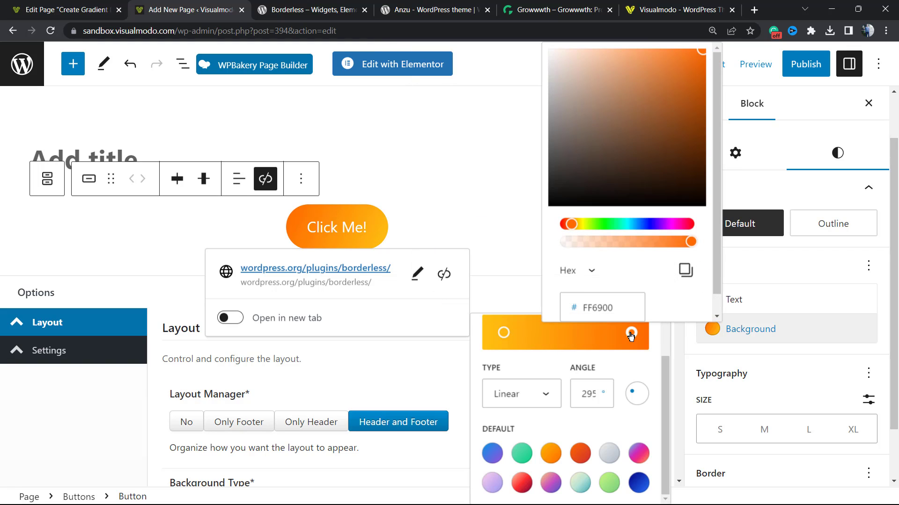
{"action": "left_click_drag", "start_coordinate": [603, 225], "coordinate": [549, 228]}
Try a radial gradient, revert to Linear, and apply the 'Vivid cyan blue to vivid purple' preset
{"action": "left_click", "coordinate": [531, 397]}
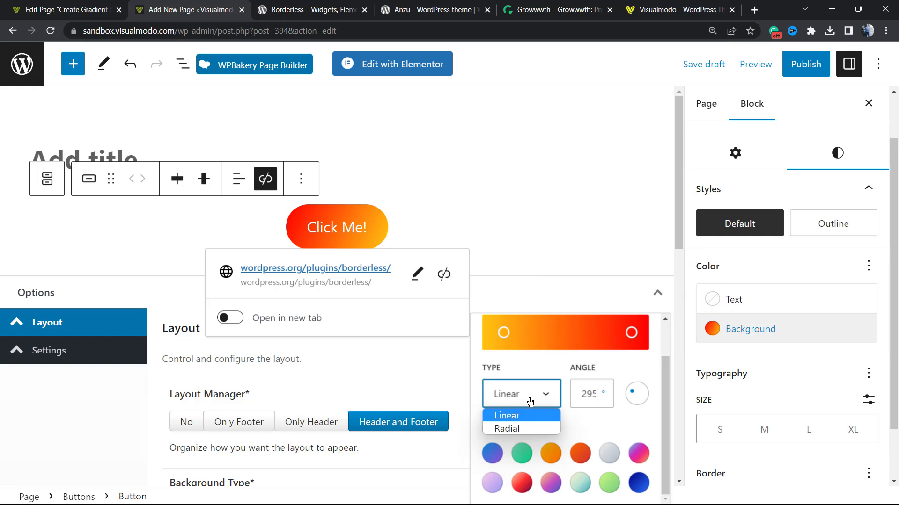
{"action": "left_click", "coordinate": [536, 431]}
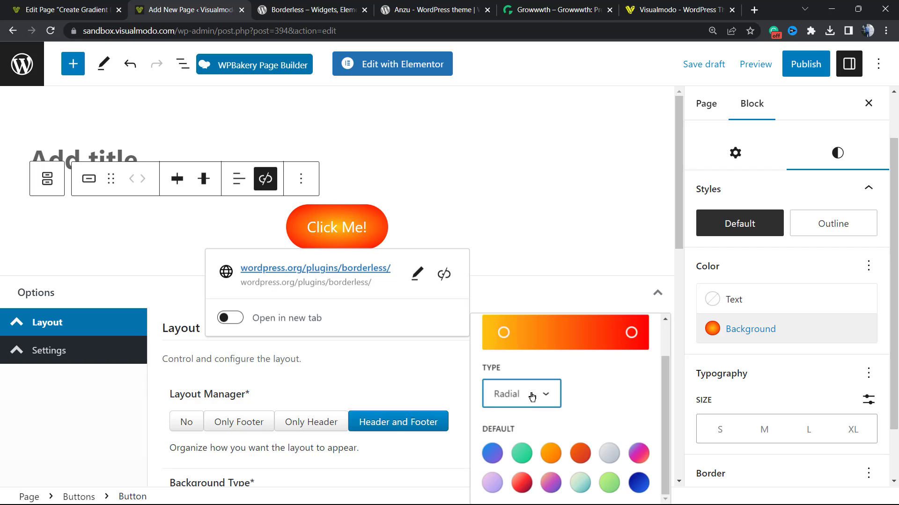
{"action": "left_click", "coordinate": [532, 396]}
{"action": "left_click", "coordinate": [532, 414]}
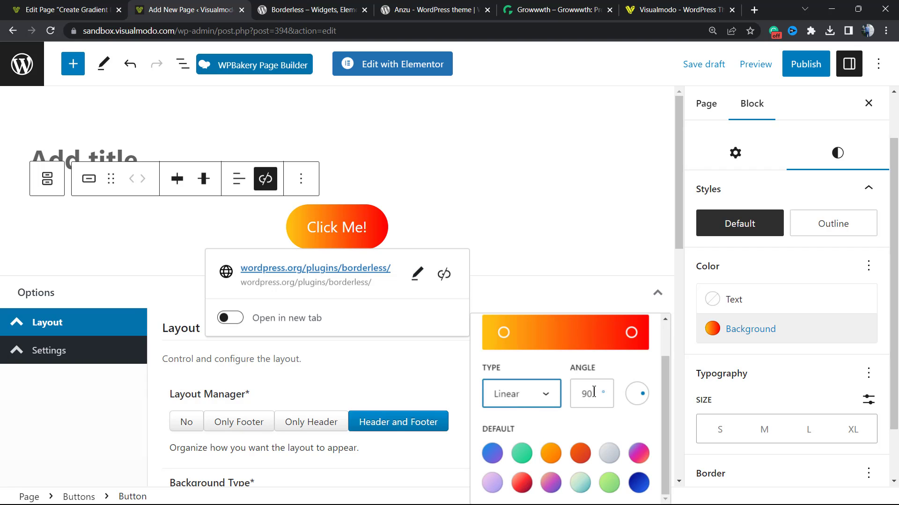
{"action": "left_click", "coordinate": [530, 458]}
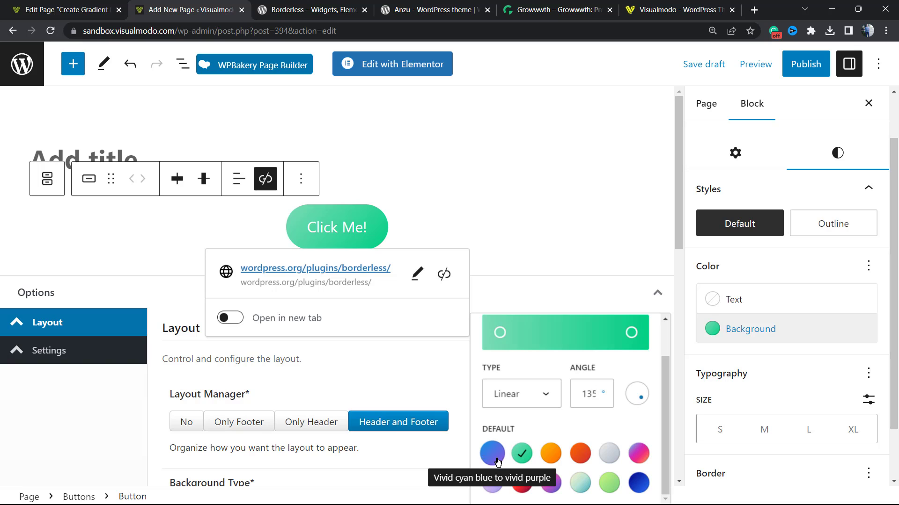
{"action": "left_click", "coordinate": [492, 453]}
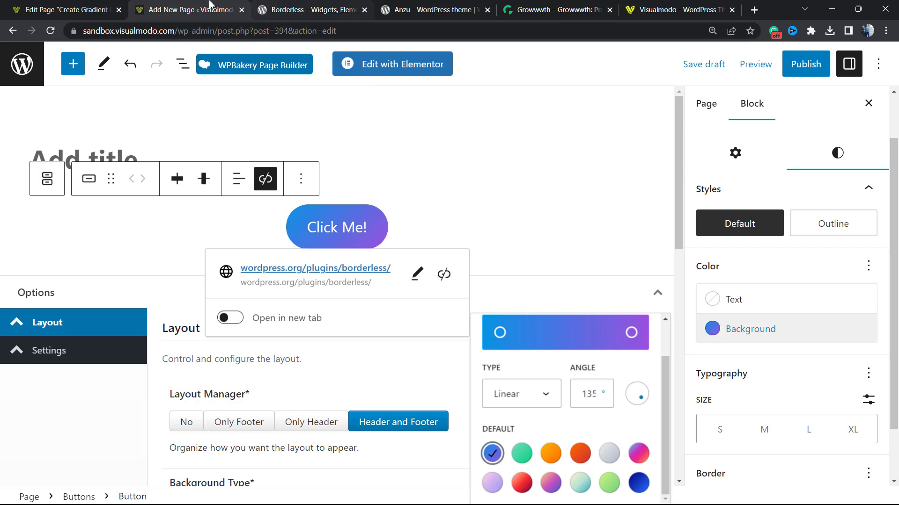
Inspect the example buttons on the finished Create Gradient Buttons page
{"action": "left_click", "coordinate": [65, 9]}
{"action": "scroll", "coordinate": [362, 327], "scroll_direction": "down", "scroll_amount": 2}
{"action": "scroll", "coordinate": [372, 321], "scroll_direction": "up", "scroll_amount": 2}
{"action": "scroll", "coordinate": [422, 370], "scroll_direction": "down", "scroll_amount": 3}
{"action": "scroll", "coordinate": [356, 304], "scroll_direction": "up", "scroll_amount": 3}
{"action": "left_click", "coordinate": [299, 274]}
{"action": "left_click", "coordinate": [199, 325]}
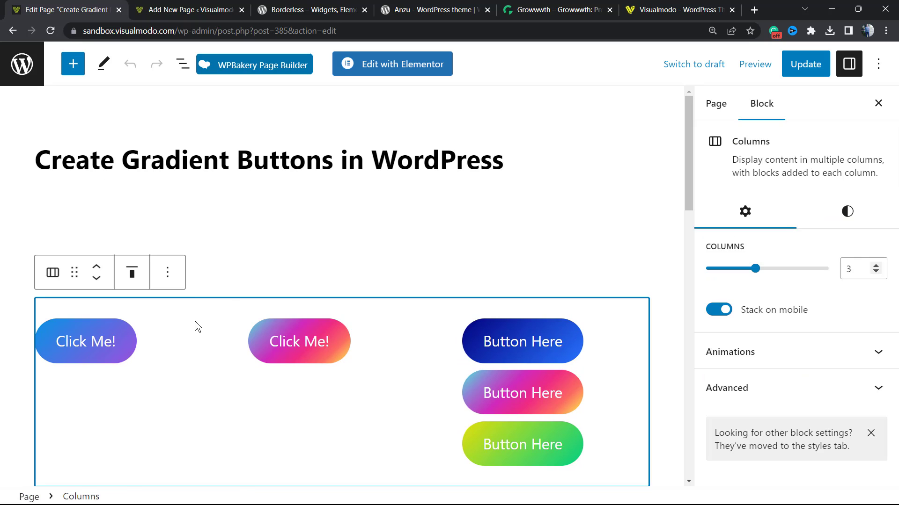
{"action": "left_click", "coordinate": [195, 324]}
{"action": "scroll", "coordinate": [440, 314], "scroll_direction": "down", "scroll_amount": 3}
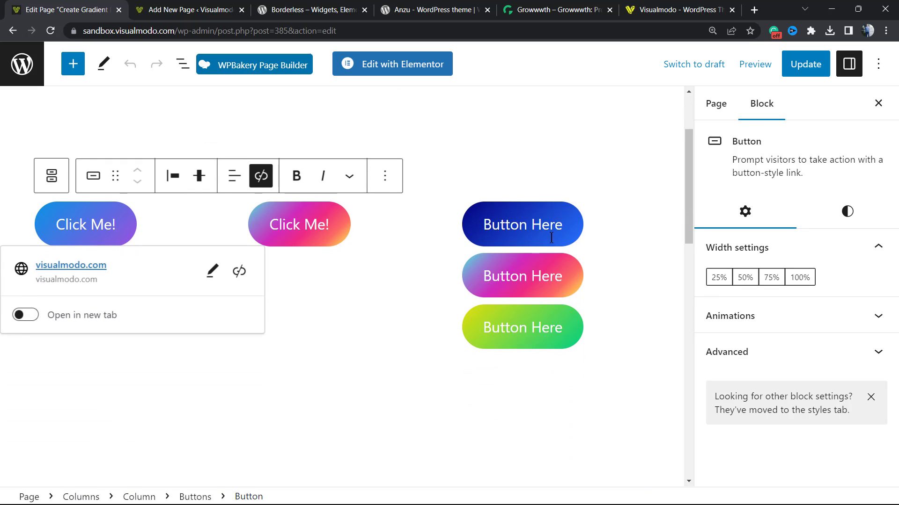
Back on the new page, add a second button beside Click Me!
{"action": "left_click", "coordinate": [213, 9]}
{"action": "left_click", "coordinate": [408, 235]}
{"action": "left_click", "coordinate": [509, 245]}
{"action": "left_click", "coordinate": [635, 240]}
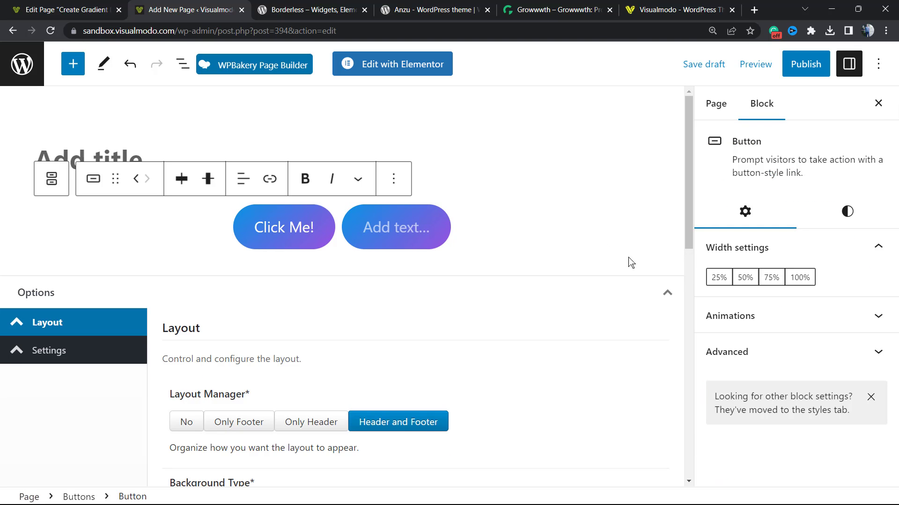
Add a third empty gradient button to the row, then go to the Borderless plugin page
{"action": "left_click", "coordinate": [516, 226]}
{"action": "left_click", "coordinate": [635, 241]}
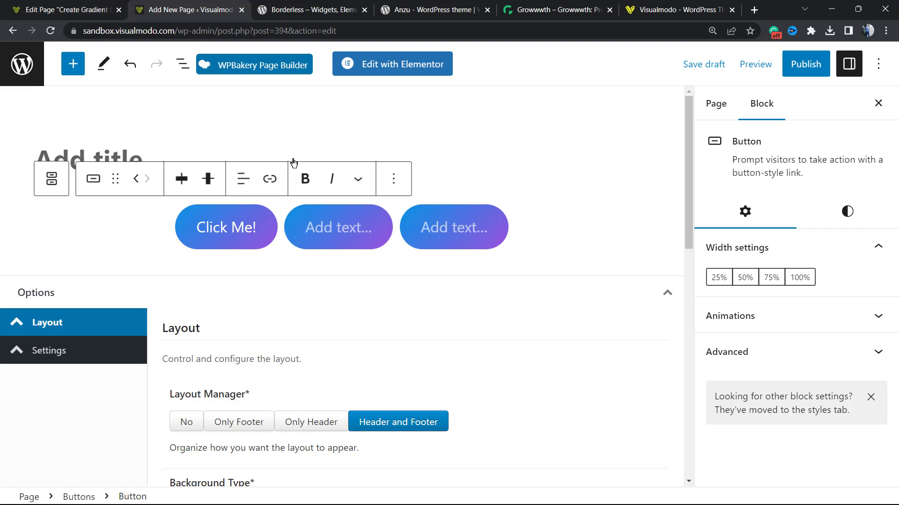
{"action": "left_click", "coordinate": [311, 9]}
Highlight the words Borderless, Widgets, Elements and Templates in the plugin title
{"action": "double_click", "coordinate": [264, 438]}
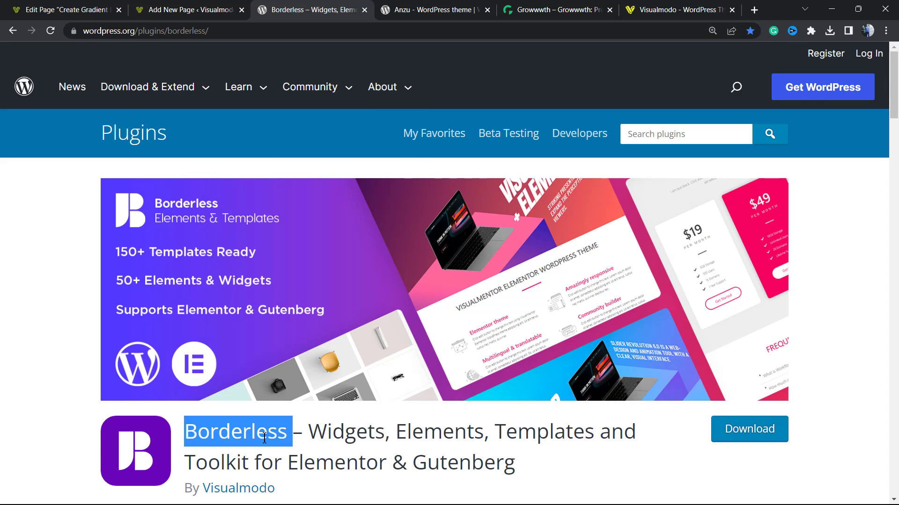
{"action": "double_click", "coordinate": [326, 431]}
{"action": "double_click", "coordinate": [413, 431]}
{"action": "double_click", "coordinate": [509, 431]}
{"action": "left_click", "coordinate": [298, 455]}
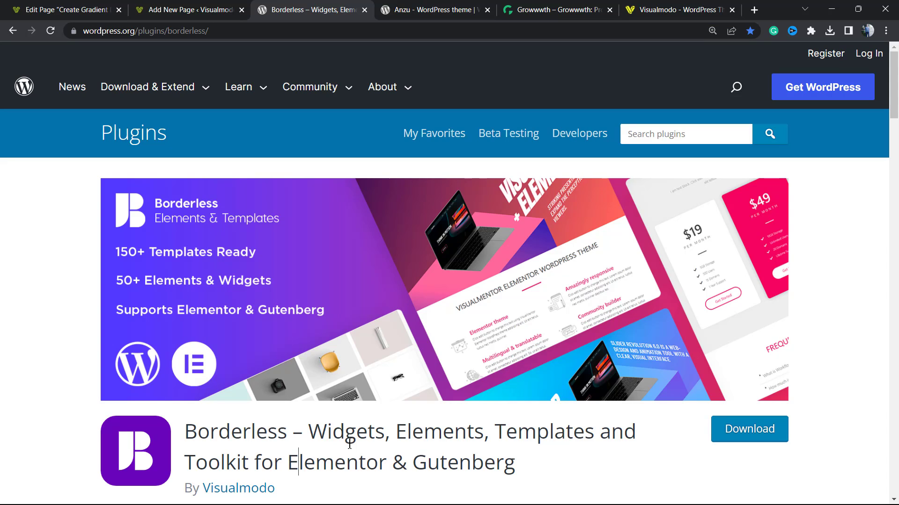
Highlight the Anzu theme name on its page, then move on to the Growwwth site
{"action": "left_click", "coordinate": [401, 8]}
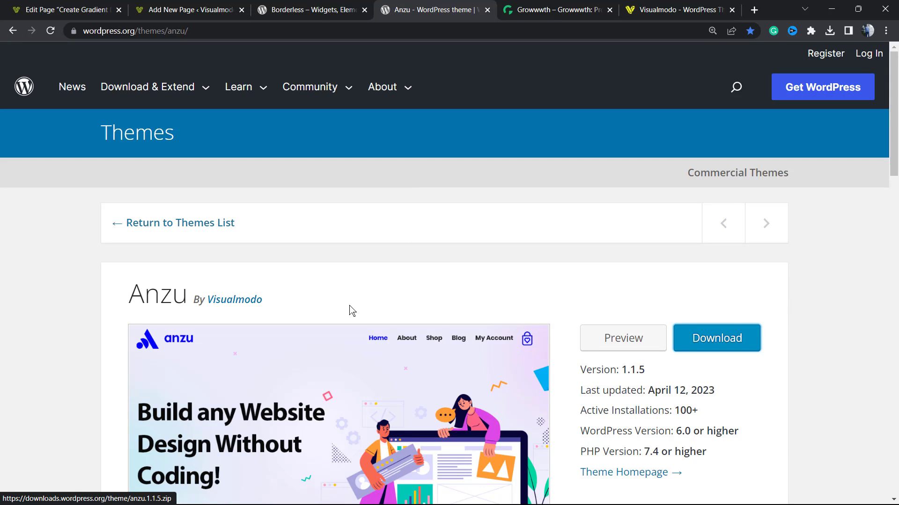
{"action": "double_click", "coordinate": [135, 300]}
{"action": "left_click", "coordinate": [534, 6]}
Scroll through the growwwth.net site cards, then go to the Visualmodo homepage
{"action": "scroll", "coordinate": [284, 284], "scroll_direction": "down", "scroll_amount": 10}
{"action": "scroll", "coordinate": [334, 288], "scroll_direction": "down", "scroll_amount": 1}
{"action": "scroll", "coordinate": [387, 238], "scroll_direction": "down", "scroll_amount": 1}
{"action": "scroll", "coordinate": [494, 318], "scroll_direction": "up", "scroll_amount": 5}
{"action": "scroll", "coordinate": [494, 318], "scroll_direction": "down", "scroll_amount": 12}
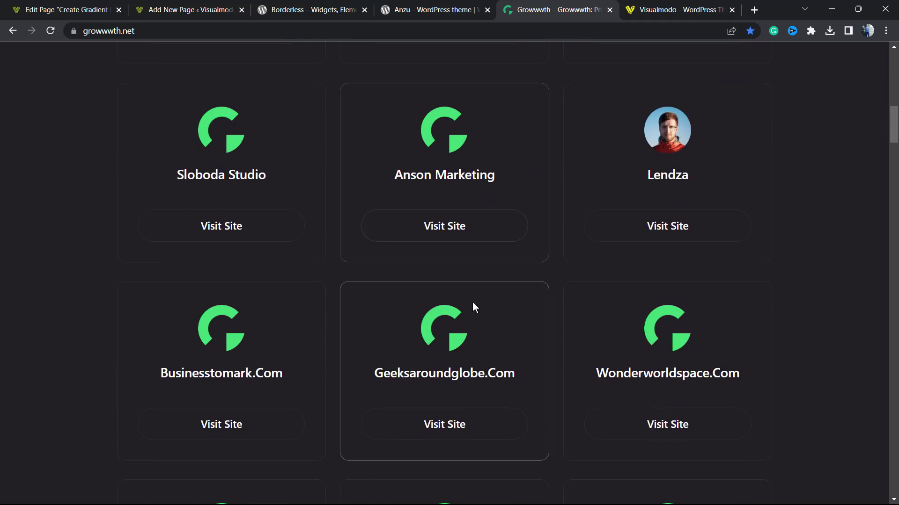
{"action": "scroll", "coordinate": [448, 317], "scroll_direction": "down", "scroll_amount": 20}
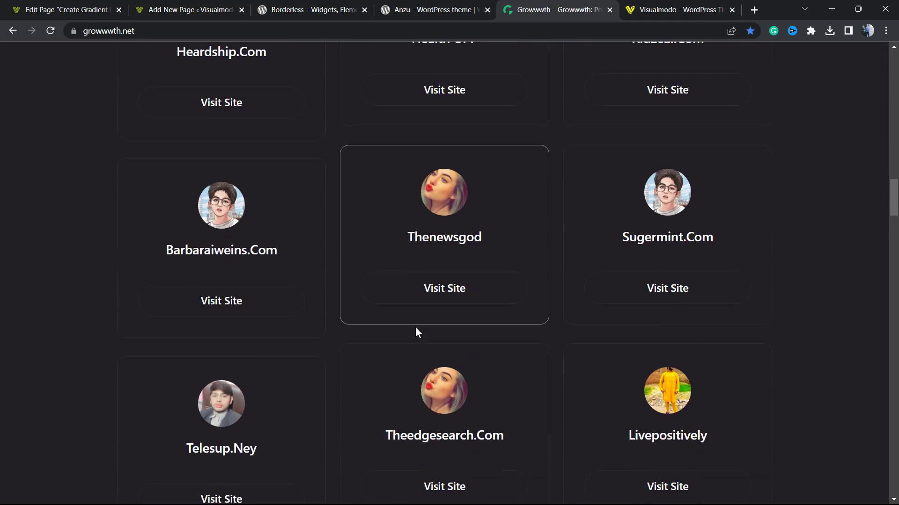
{"action": "scroll", "coordinate": [500, 294], "scroll_direction": "down", "scroll_amount": 7}
{"action": "scroll", "coordinate": [528, 269], "scroll_direction": "up", "scroll_amount": 20}
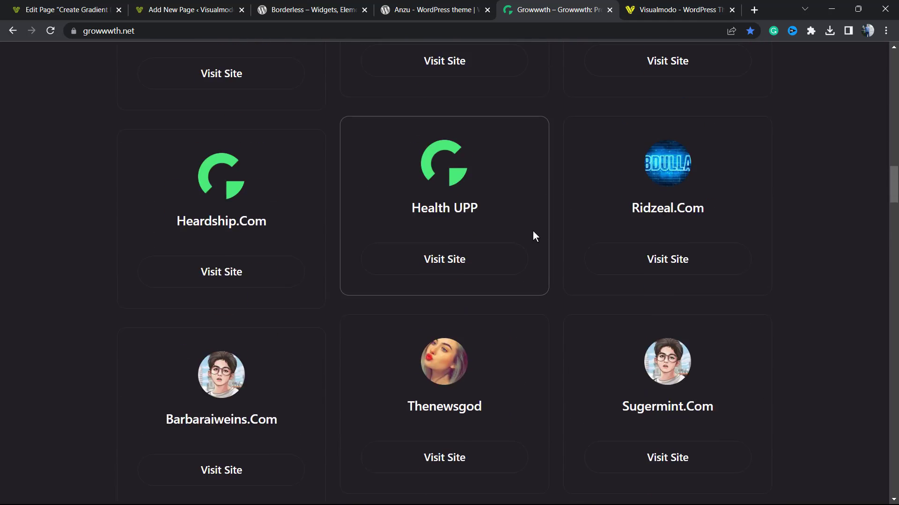
{"action": "left_click", "coordinate": [651, 4]}
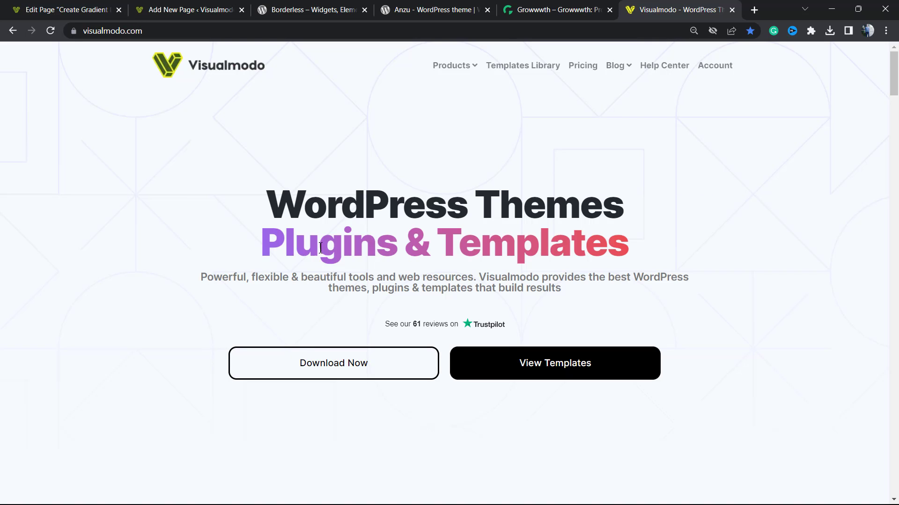
Open Visualmodo's Templates Library and scroll down to the Hosting and Broadband Telecom templates
{"action": "left_click", "coordinate": [521, 66]}
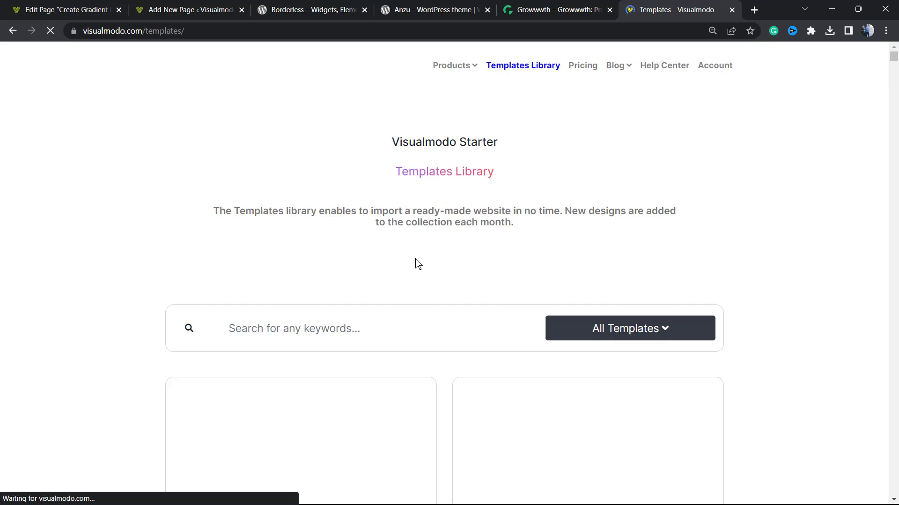
{"action": "scroll", "coordinate": [413, 281], "scroll_direction": "down", "scroll_amount": 5}
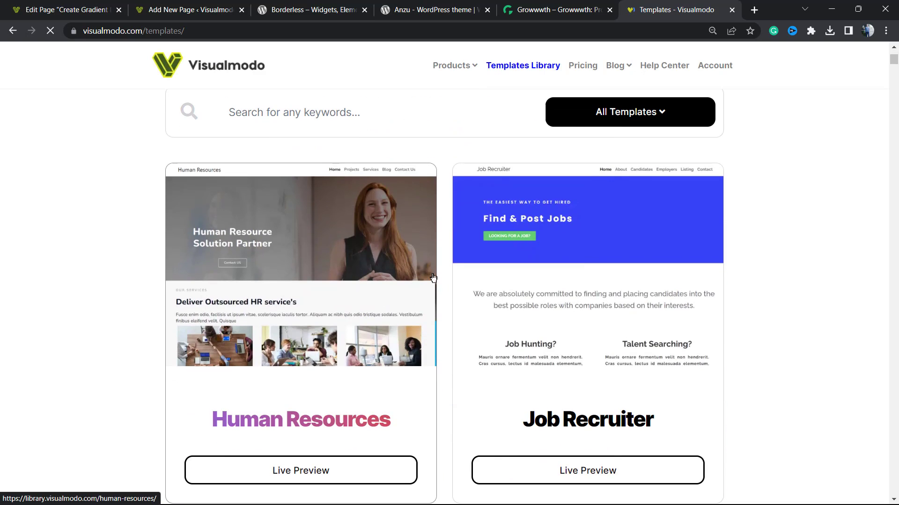
{"action": "scroll", "coordinate": [426, 290], "scroll_direction": "down", "scroll_amount": 12}
{"action": "scroll", "coordinate": [422, 301], "scroll_direction": "down", "scroll_amount": 6}
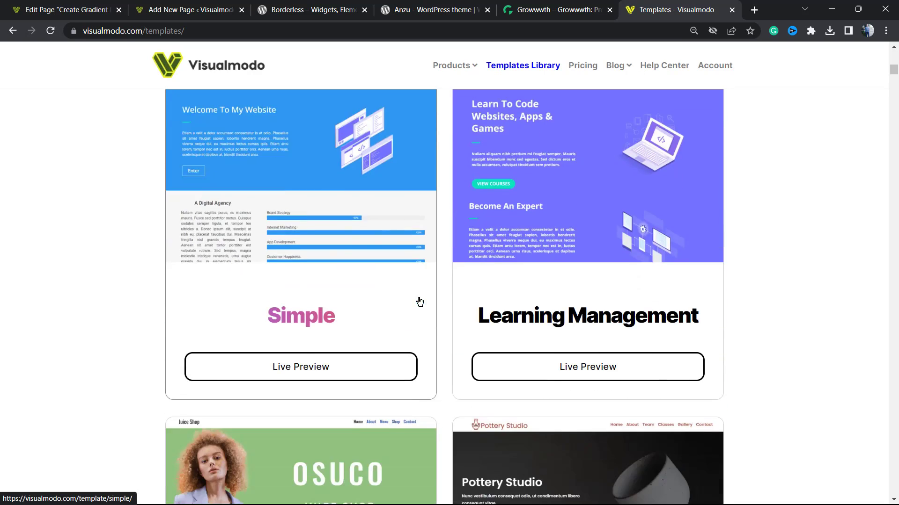
{"action": "scroll", "coordinate": [440, 306], "scroll_direction": "down", "scroll_amount": 20}
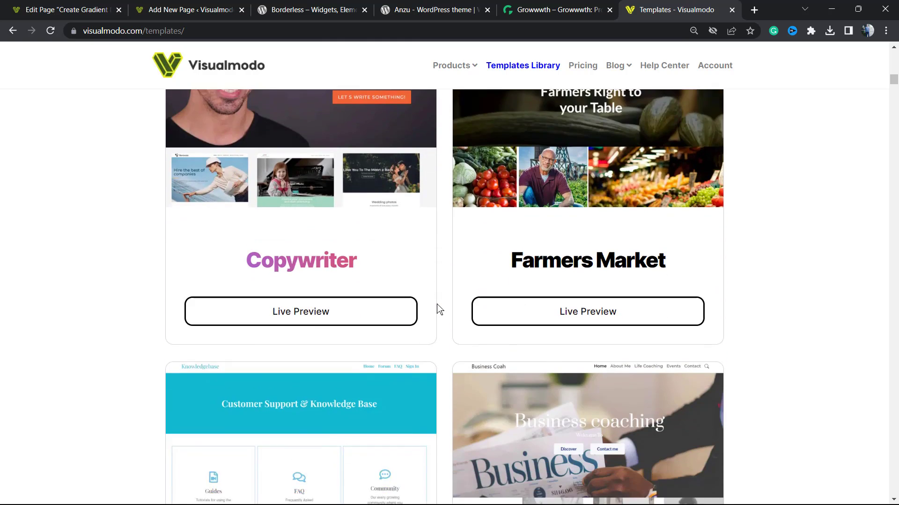
{"action": "scroll", "coordinate": [439, 310], "scroll_direction": "down", "scroll_amount": 18}
{"action": "scroll", "coordinate": [437, 309], "scroll_direction": "down", "scroll_amount": 15}
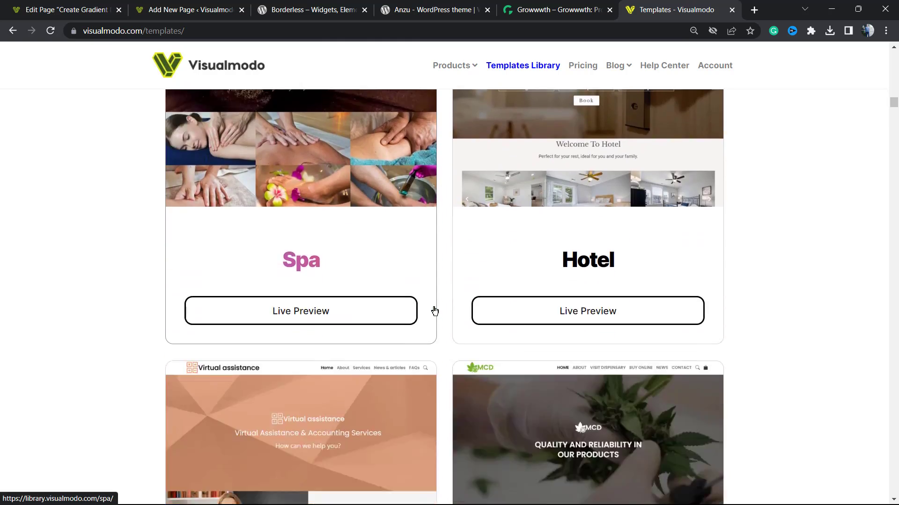
{"action": "scroll", "coordinate": [434, 311], "scroll_direction": "down", "scroll_amount": 12}
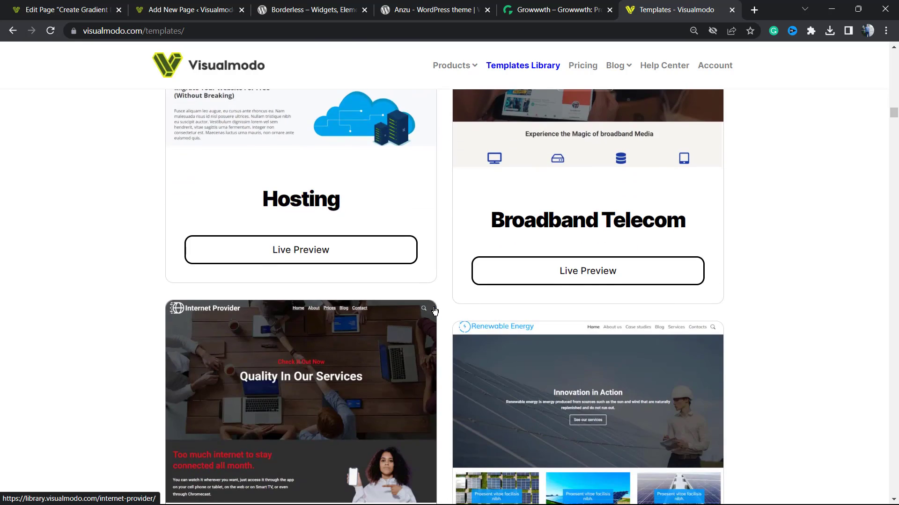